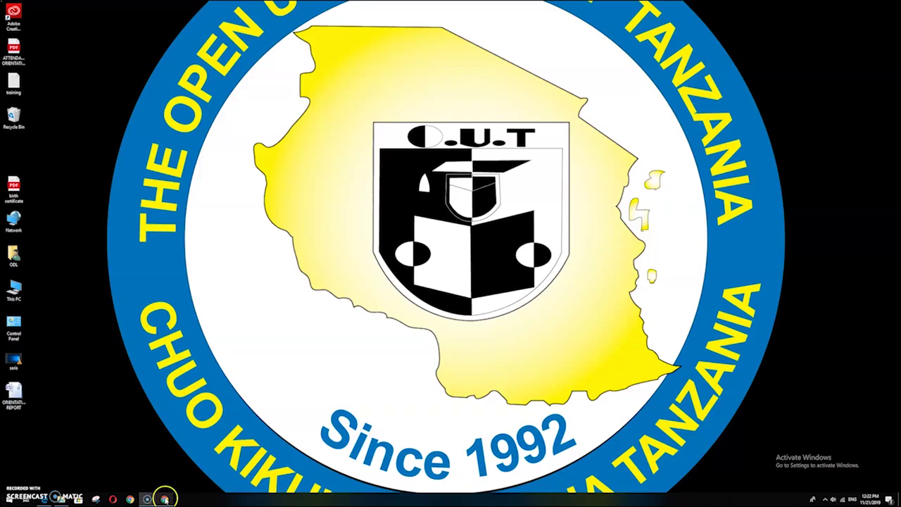
{"action": "left_click", "coordinate": [164, 499]}
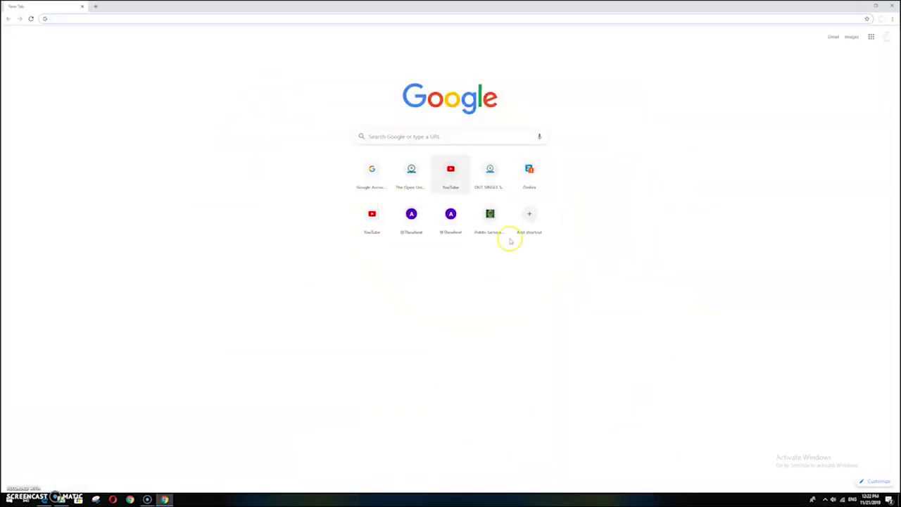
{"action": "left_click", "coordinate": [80, 18]}
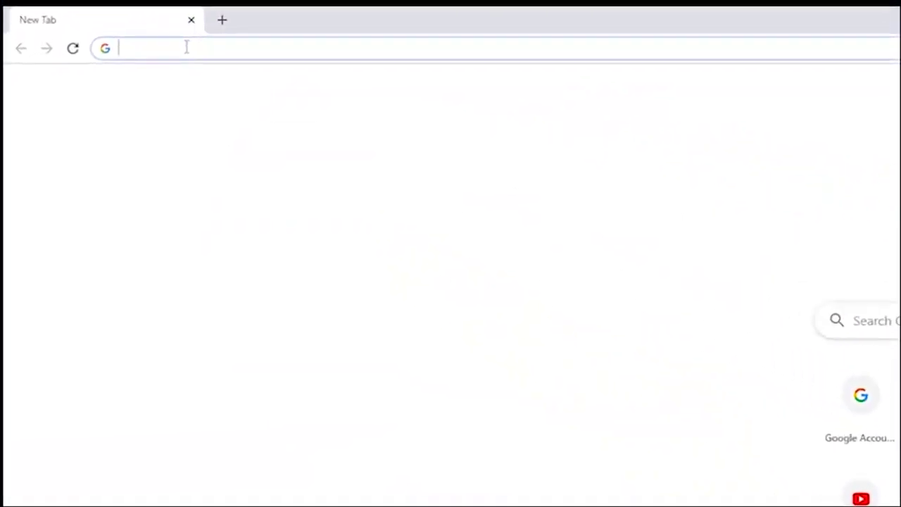
{"action": "type", "text": "www."}
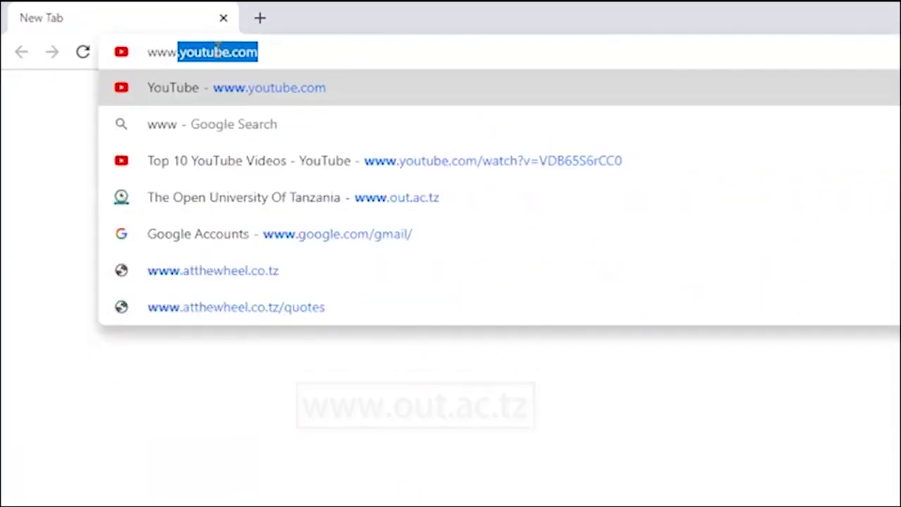
{"action": "type", "text": "out.ac.tz"}
{"action": "key", "text": "Return"}
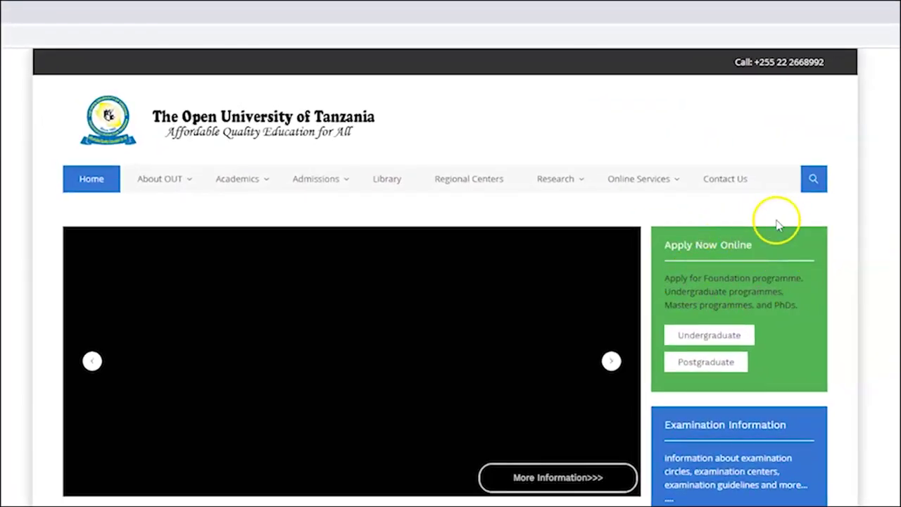
Go to the SARIS sign-in page through the Online E-Resources section of the university's home page
{"action": "mouse_move", "coordinate": [655, 197]}
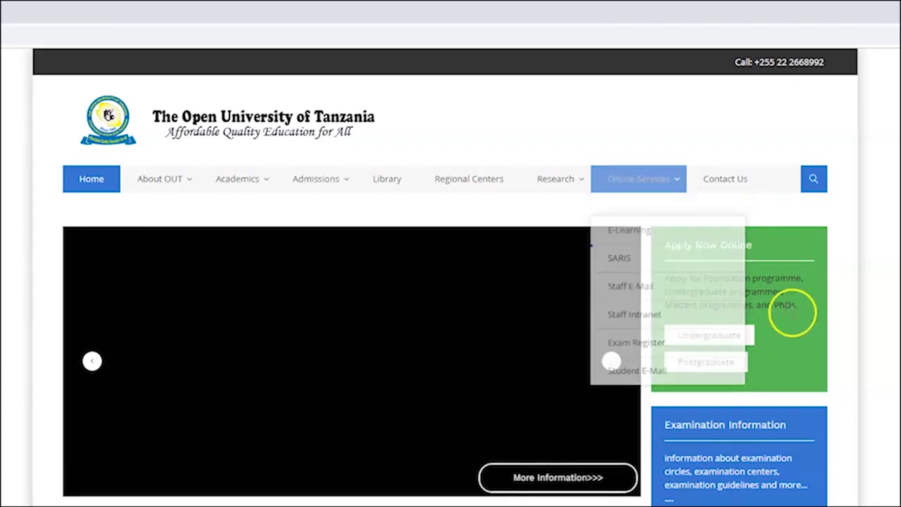
{"action": "scroll", "coordinate": [893, 379], "scroll_direction": "down", "scroll_amount": 10}
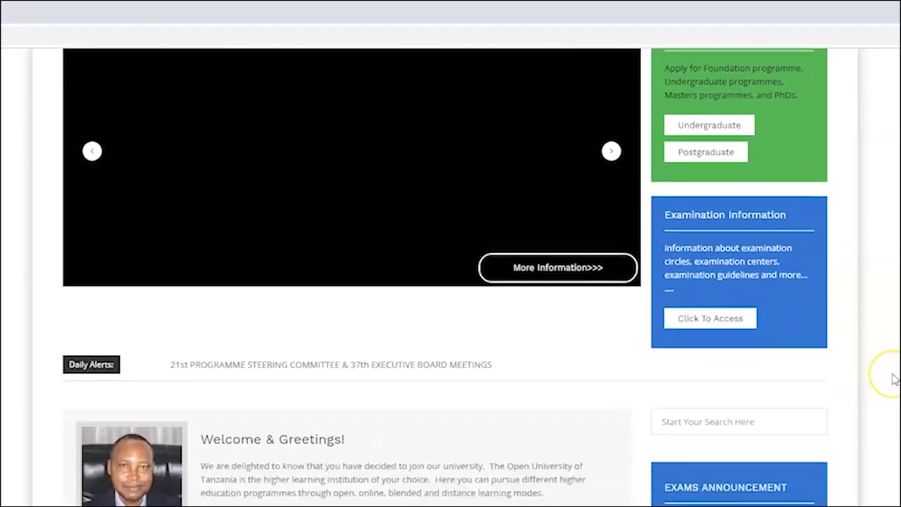
{"action": "scroll", "coordinate": [893, 378], "scroll_direction": "down", "scroll_amount": 1}
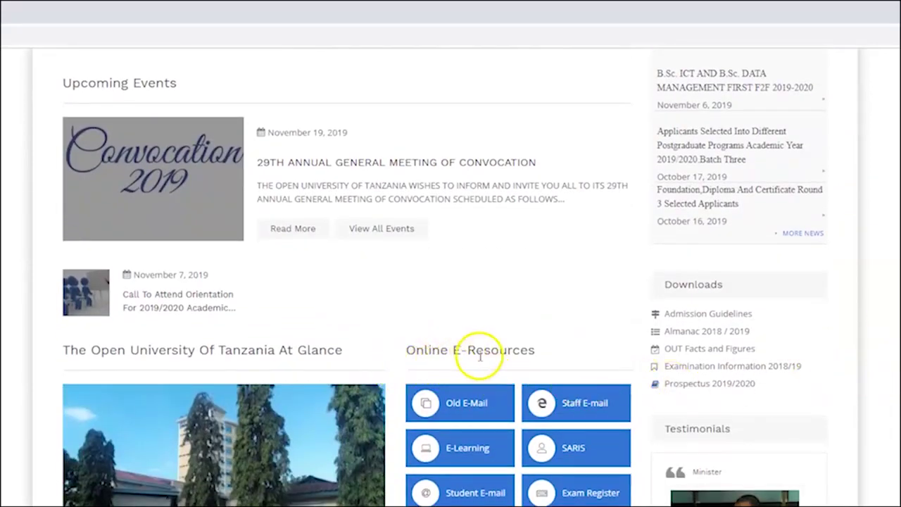
{"action": "left_click", "coordinate": [579, 458]}
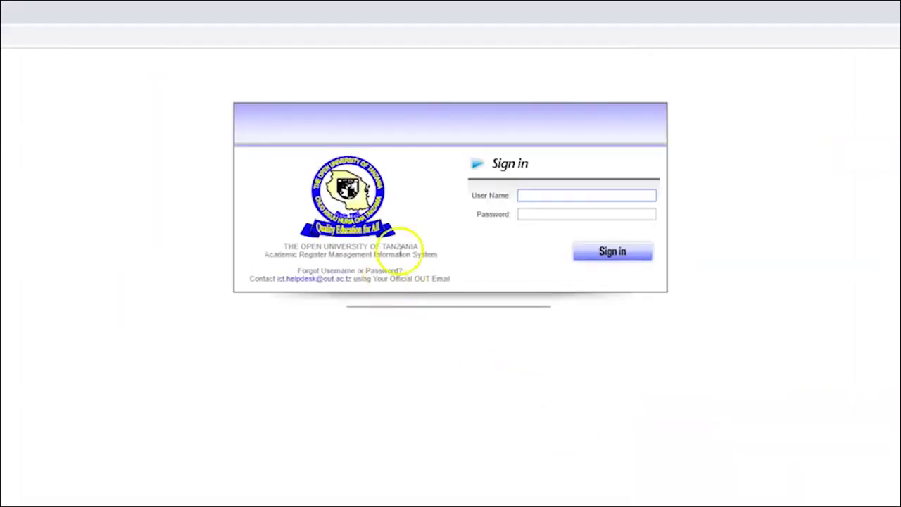
Sign in to the student account with the student's user name and the account password
{"action": "left_click", "coordinate": [544, 202]}
{"action": "left_click", "coordinate": [519, 196]}
{"action": "left_click", "coordinate": [527, 203]}
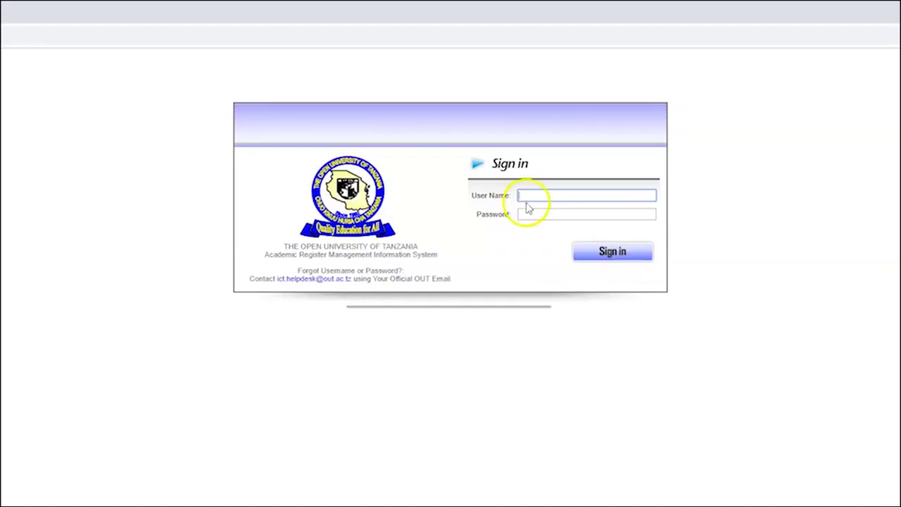
{"action": "left_click", "coordinate": [534, 203]}
{"action": "left_click", "coordinate": [532, 198]}
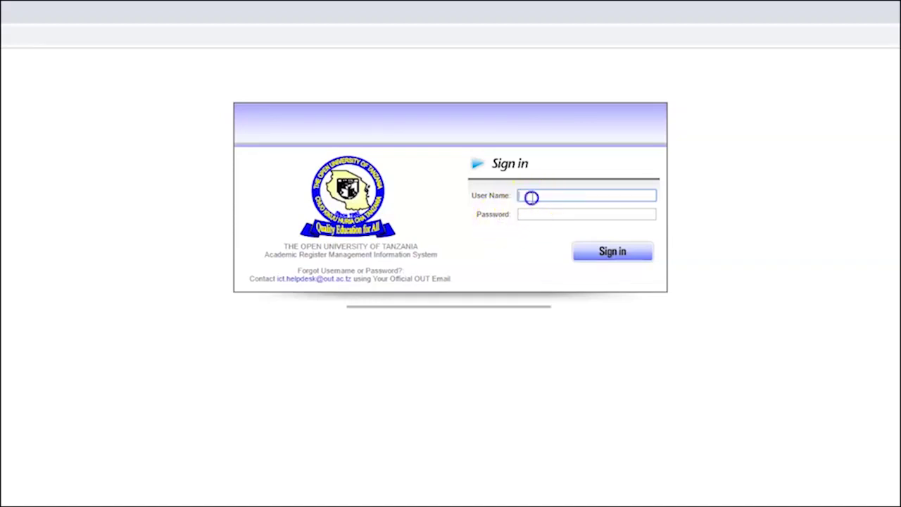
{"action": "type", "text": "l"}
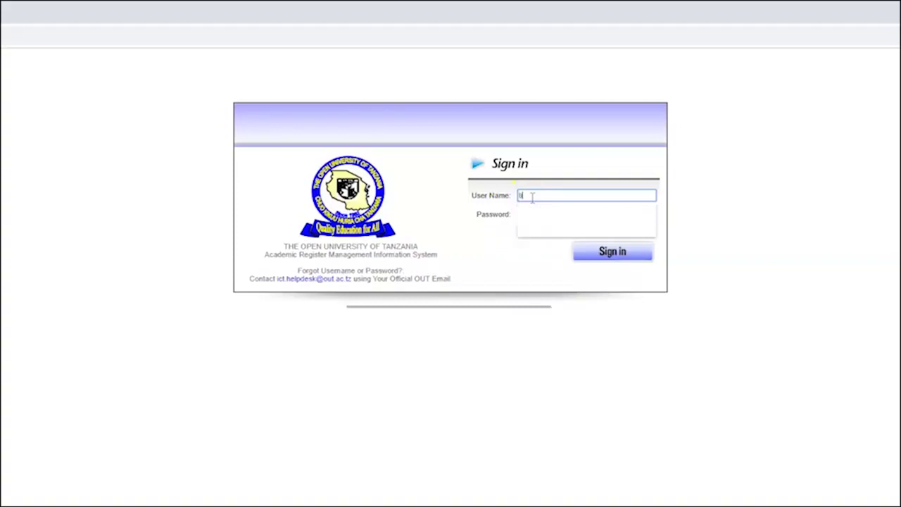
{"action": "left_click", "coordinate": [543, 228]}
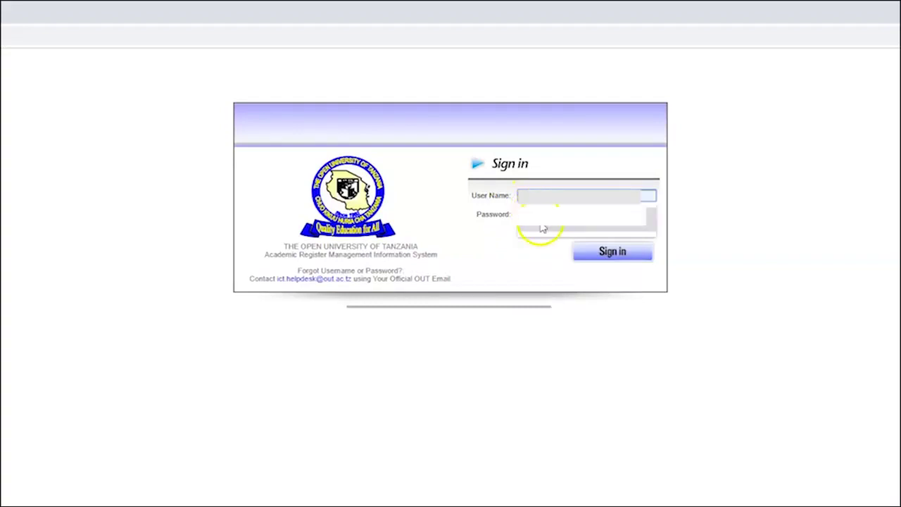
{"action": "left_click", "coordinate": [561, 213]}
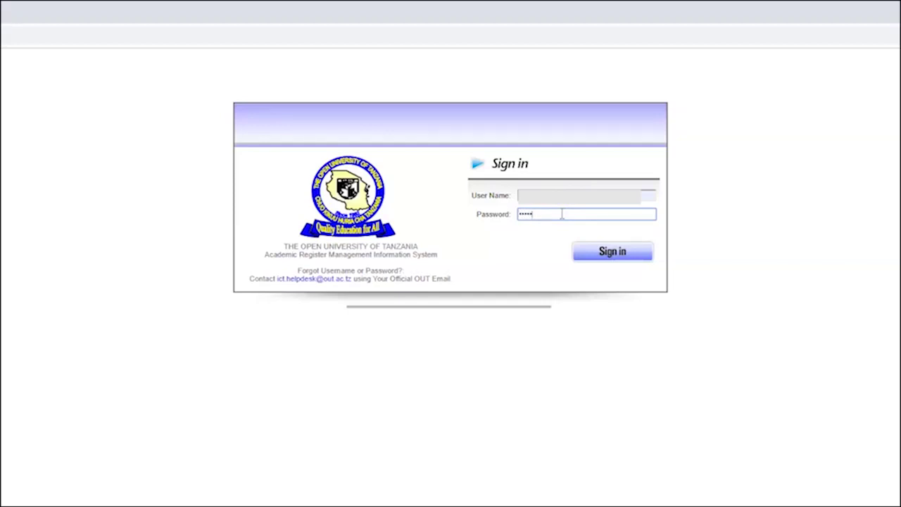
{"action": "left_click", "coordinate": [607, 248]}
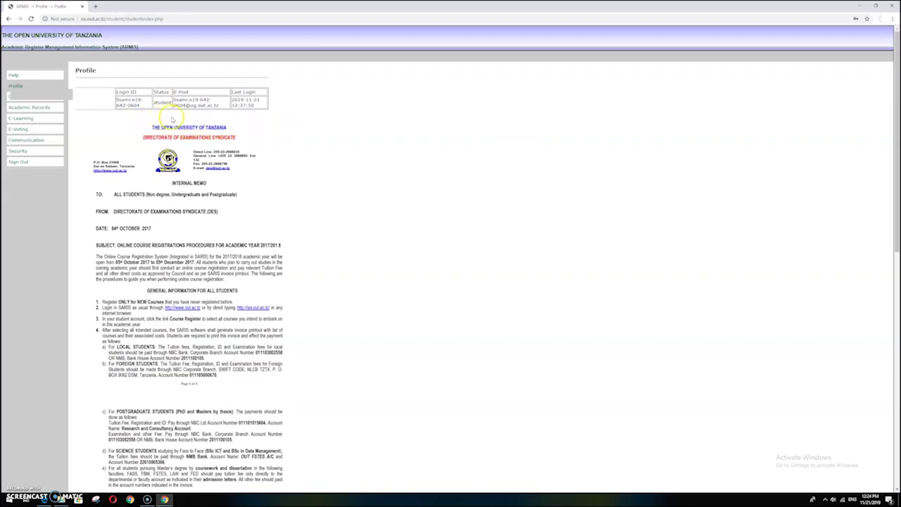
Go to course registration, search the new-course list for code OFP 012 and add the Geography course
{"action": "scroll", "coordinate": [292, 155], "scroll_direction": "down", "scroll_amount": 3}
{"action": "scroll", "coordinate": [293, 159], "scroll_direction": "up", "scroll_amount": 3}
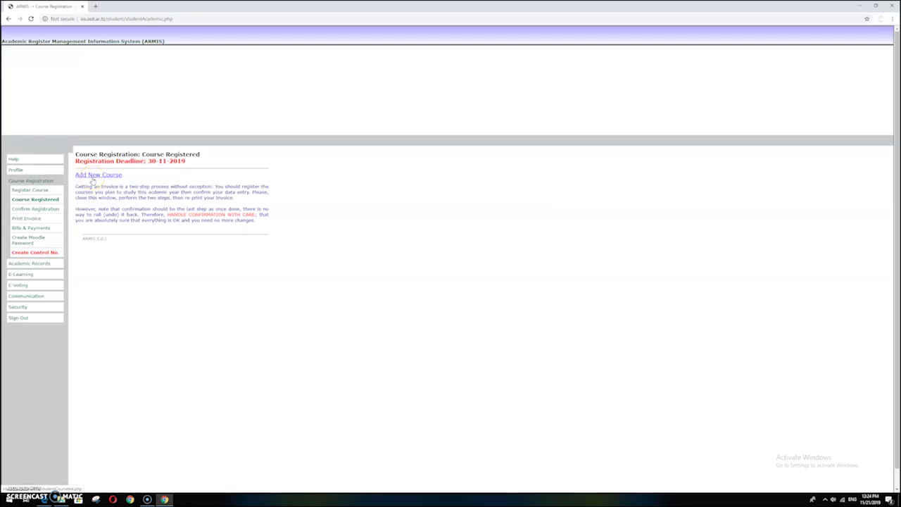
{"action": "left_click", "coordinate": [94, 176]}
{"action": "left_click", "coordinate": [96, 175]}
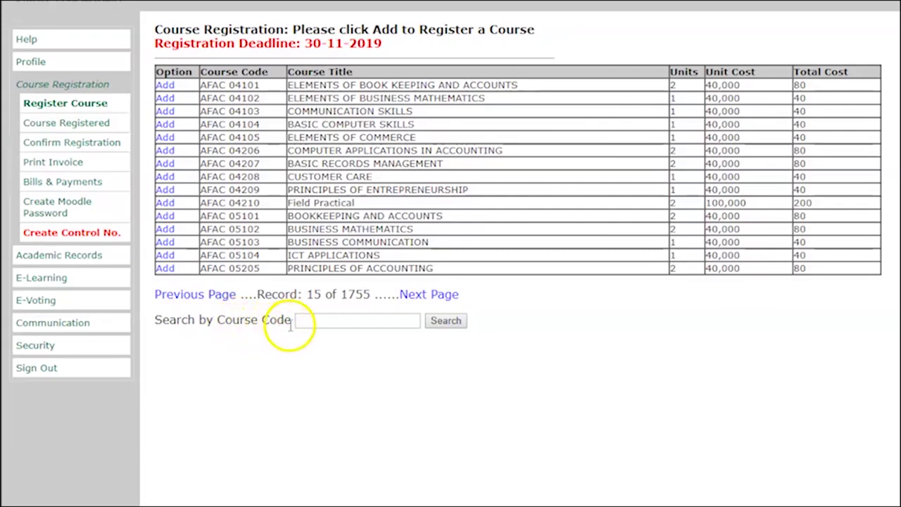
{"action": "left_click", "coordinate": [336, 322]}
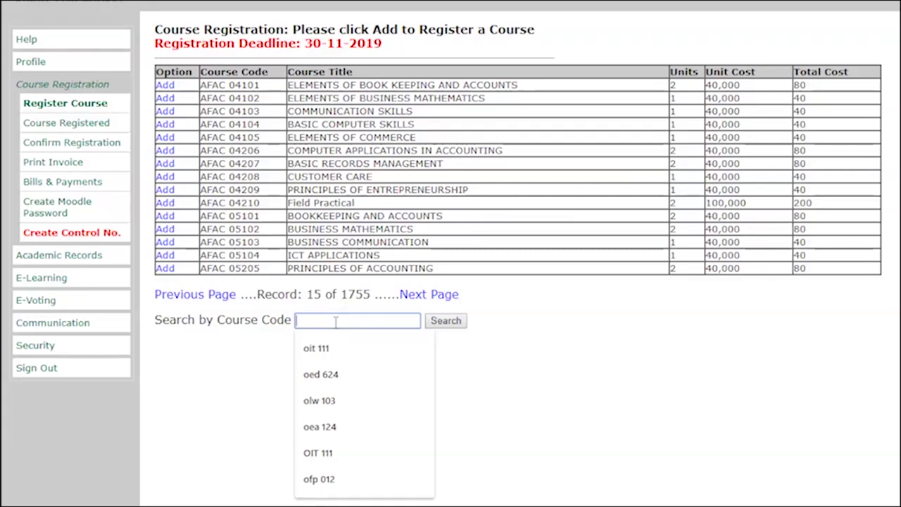
{"action": "type", "text": "OFP 012"}
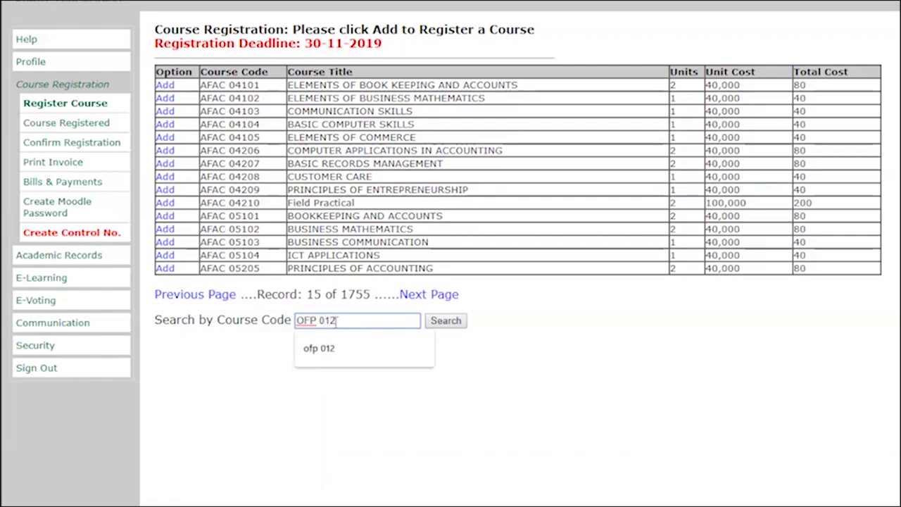
{"action": "left_click", "coordinate": [448, 323]}
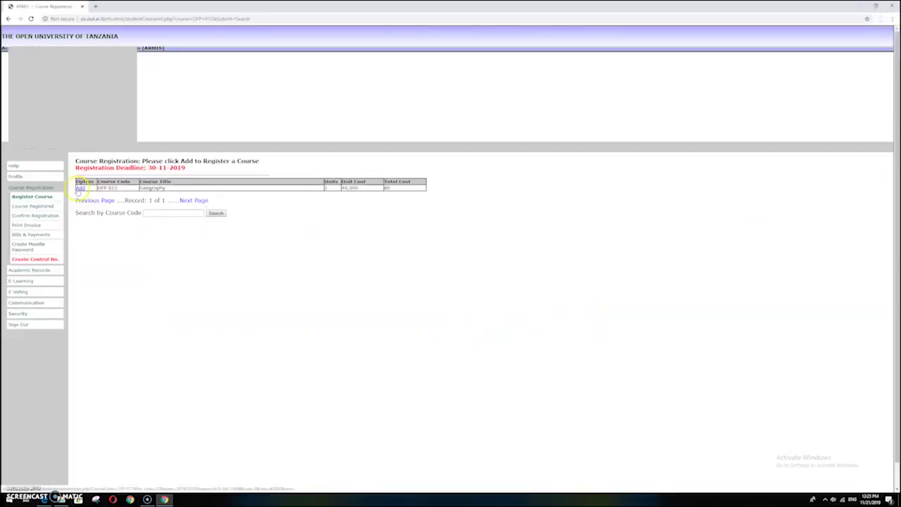
{"action": "left_click", "coordinate": [81, 188]}
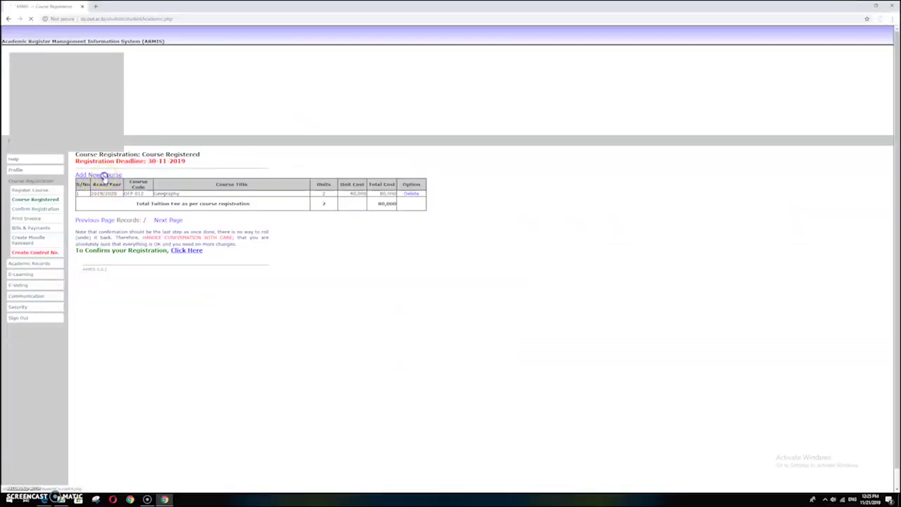
Search the course list for code OFP 013 and add the Biology course to the registration
{"action": "left_click", "coordinate": [167, 302]}
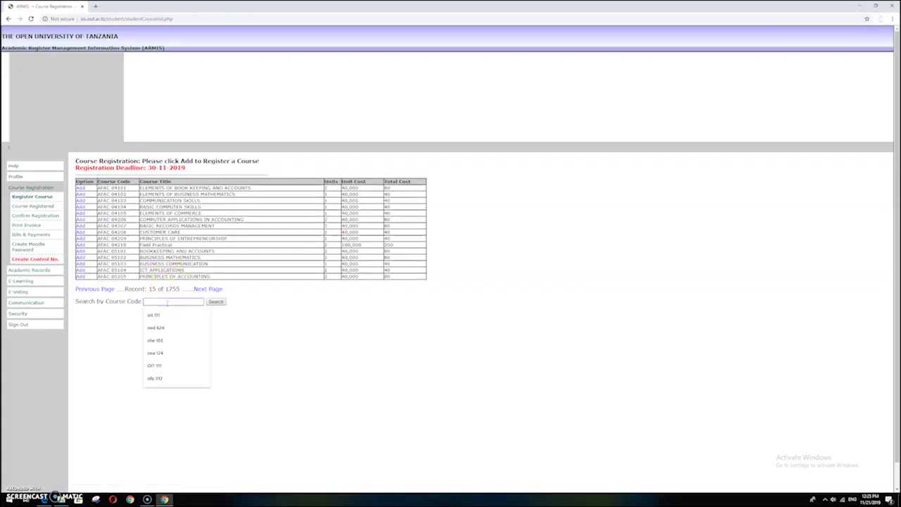
{"action": "type", "text": "OF"}
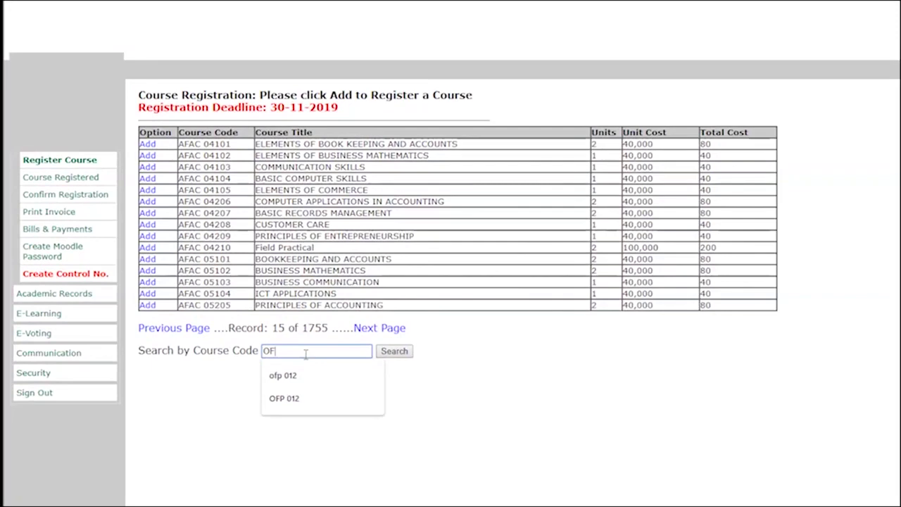
{"action": "type", "text": "P 013"}
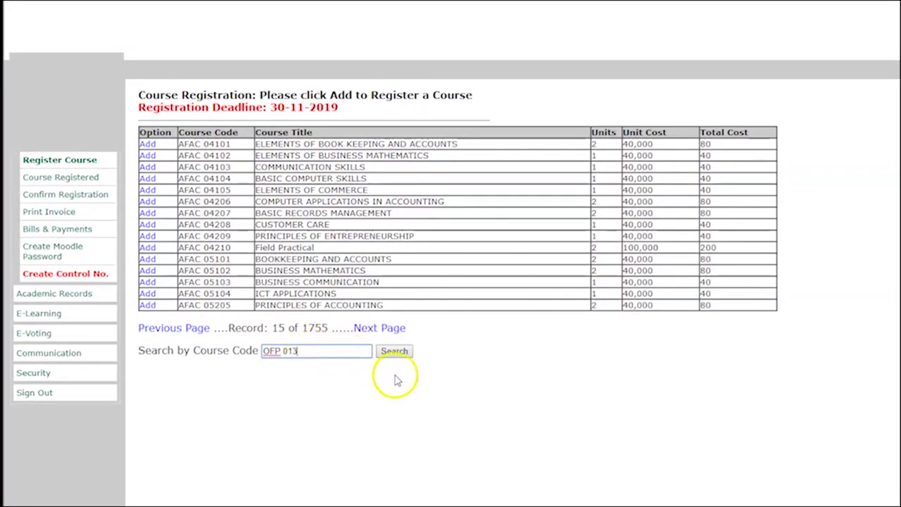
{"action": "left_click", "coordinate": [396, 354]}
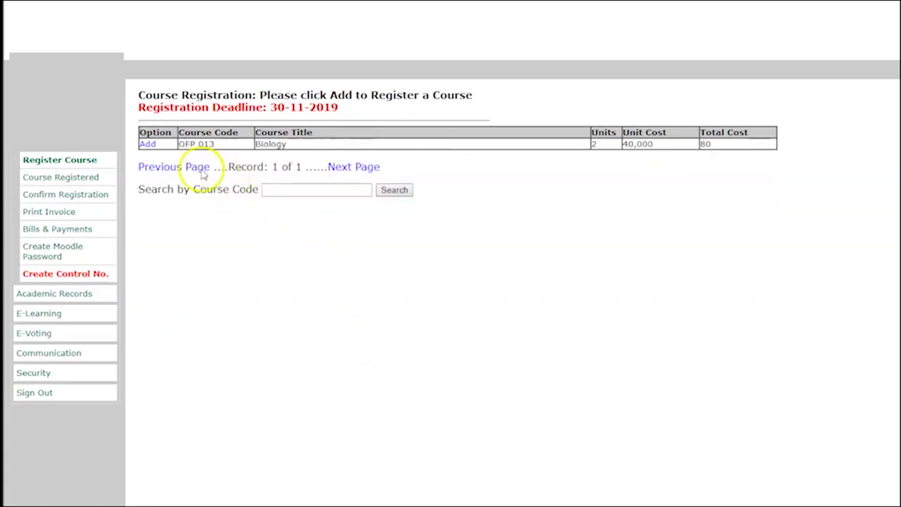
{"action": "left_click", "coordinate": [150, 144]}
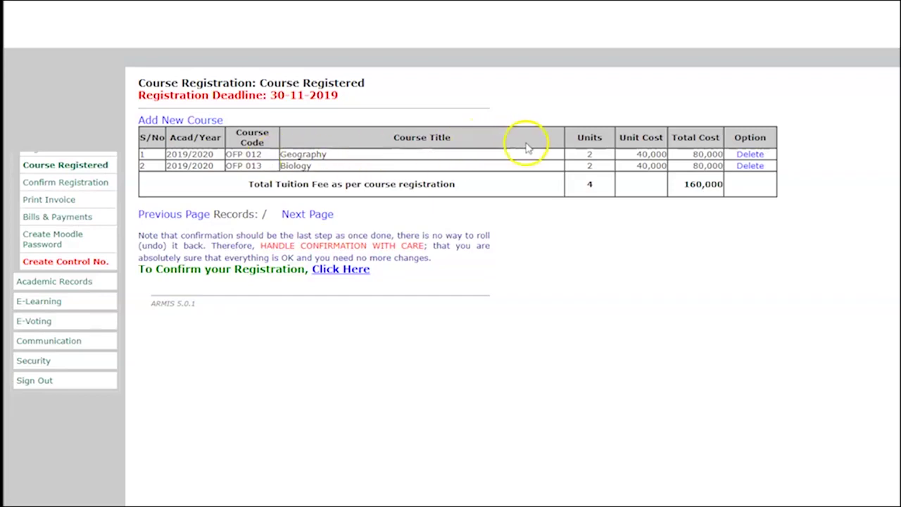
Add another new course to the registration by finding code OFP 016, Chemistry
{"action": "left_click", "coordinate": [176, 120]}
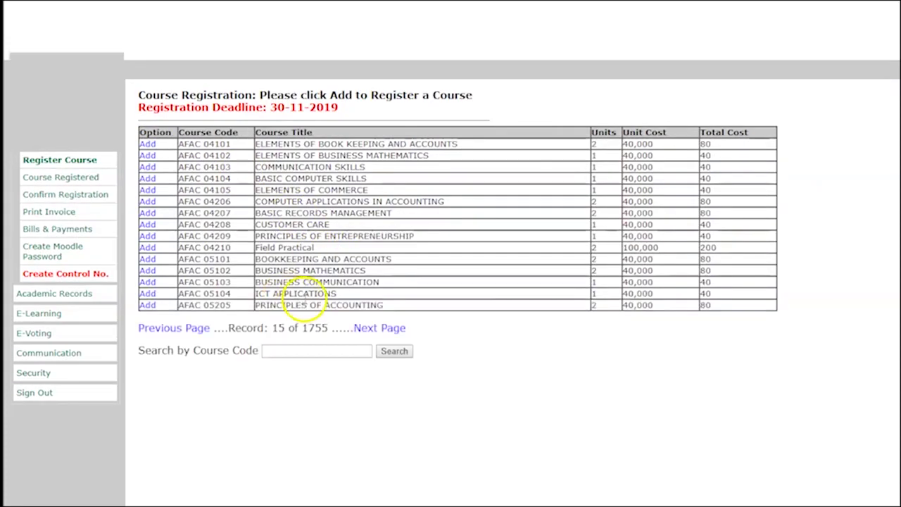
{"action": "left_click", "coordinate": [322, 350]}
{"action": "type", "text": "OFP"}
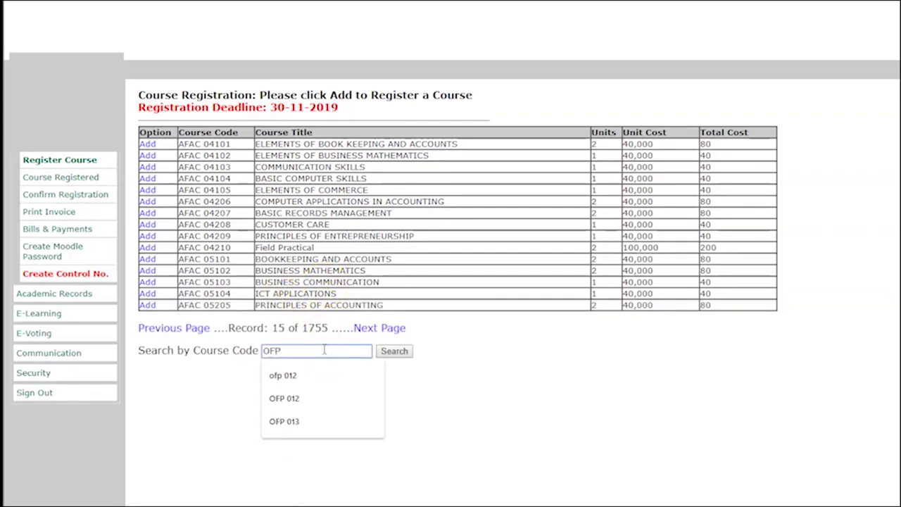
{"action": "type", "text": " 016"}
{"action": "left_click", "coordinate": [395, 353]}
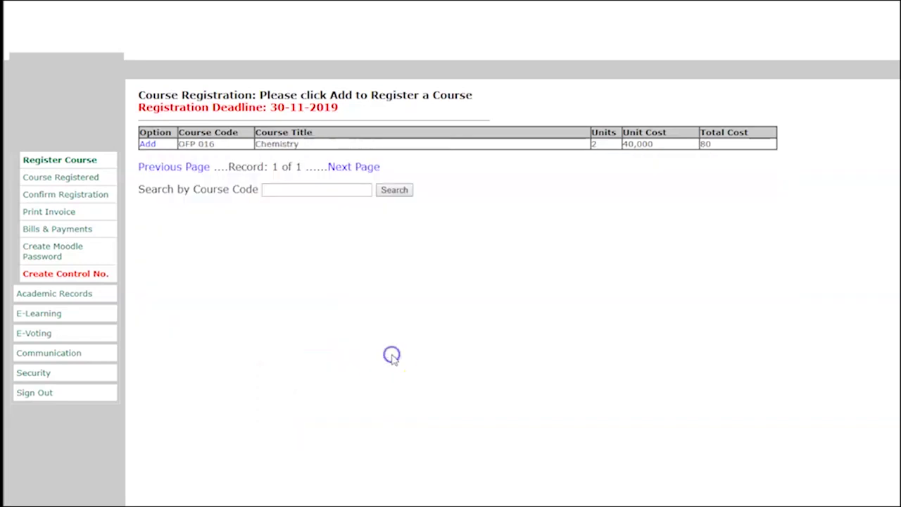
{"action": "left_click", "coordinate": [147, 143]}
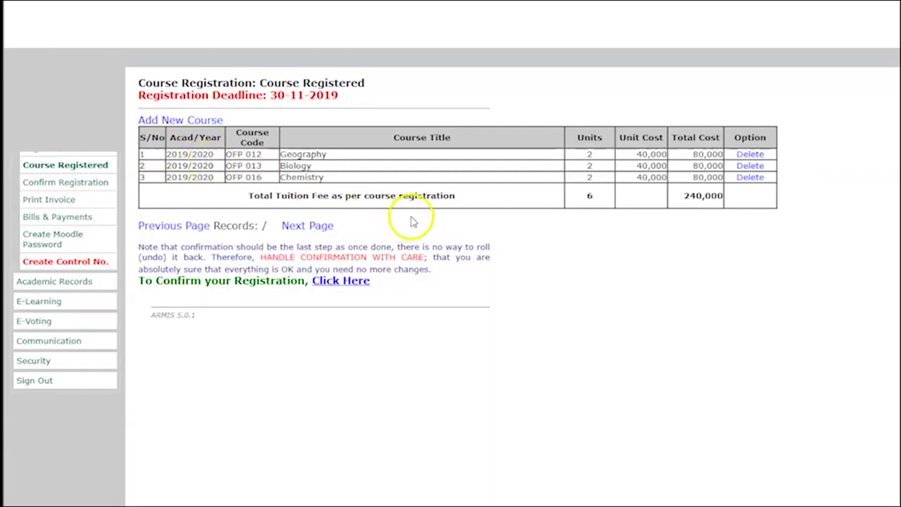
Look up course code OFP 017 and add Communication Skills to the registered courses
{"action": "left_click", "coordinate": [178, 120]}
{"action": "left_click", "coordinate": [335, 355]}
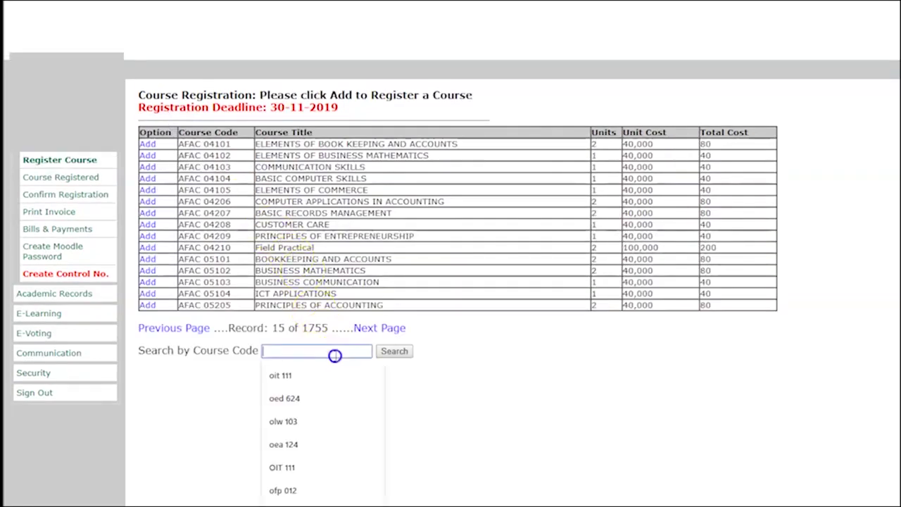
{"action": "type", "text": "OFP 0"}
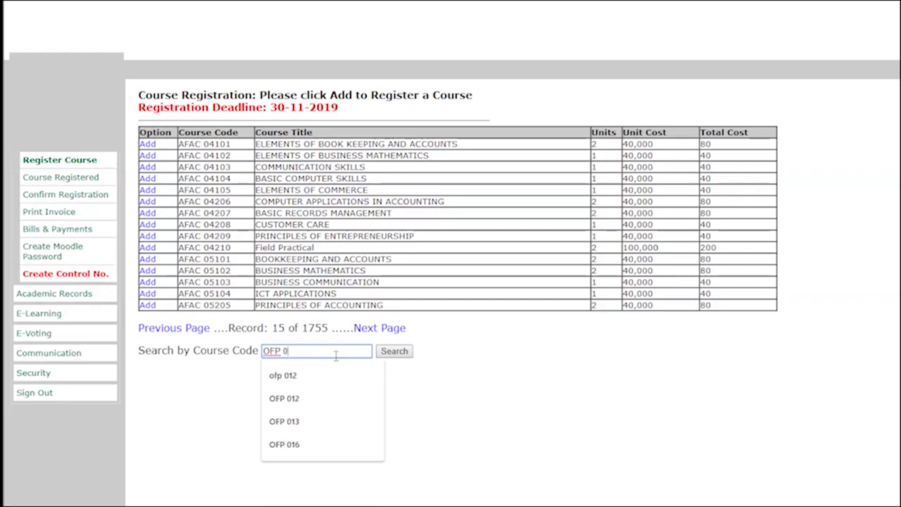
{"action": "type", "text": "17"}
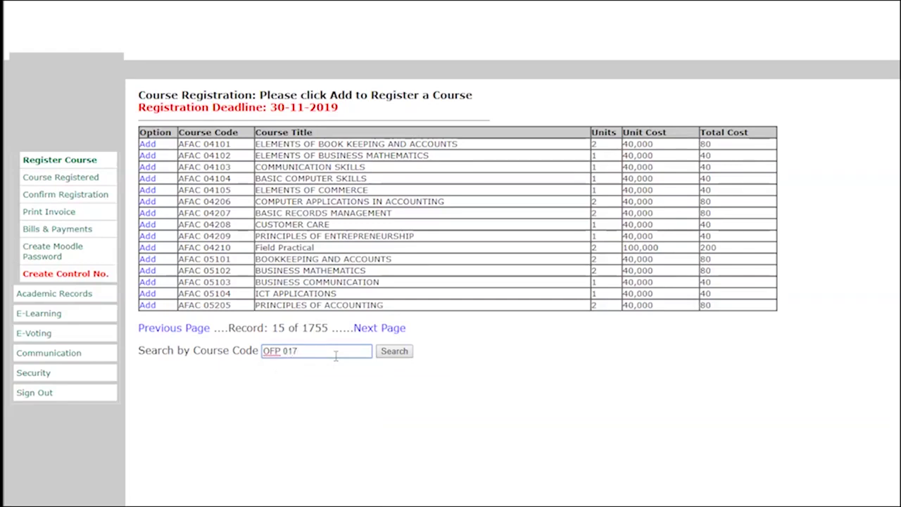
{"action": "left_click", "coordinate": [394, 351]}
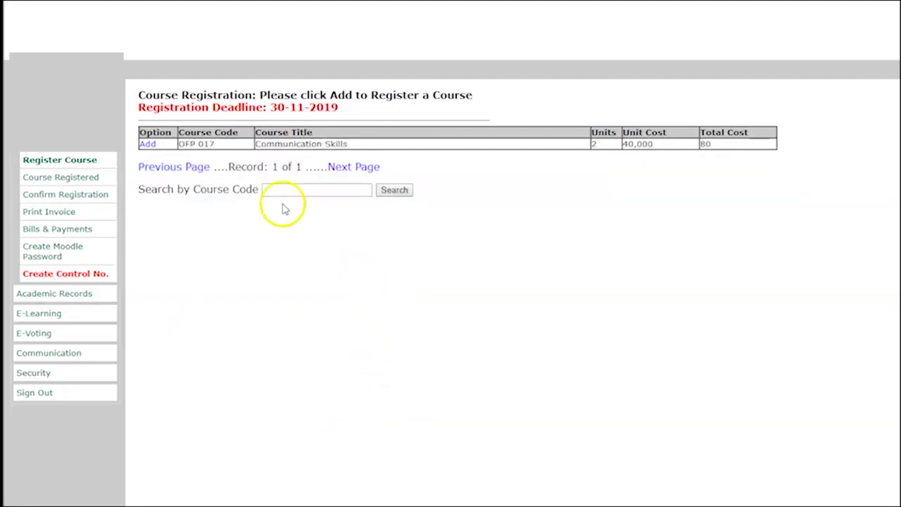
{"action": "left_click", "coordinate": [147, 146]}
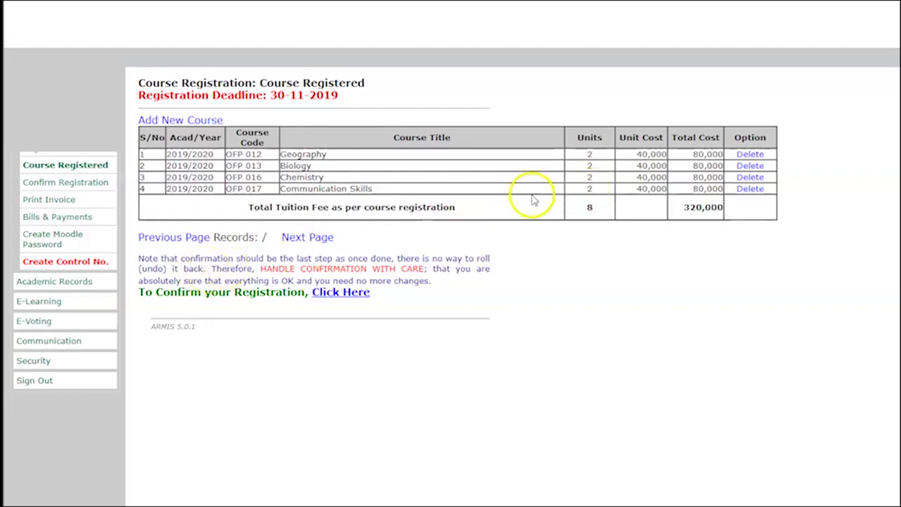
Confirm the course registration for the selected courses
{"action": "left_click", "coordinate": [335, 293]}
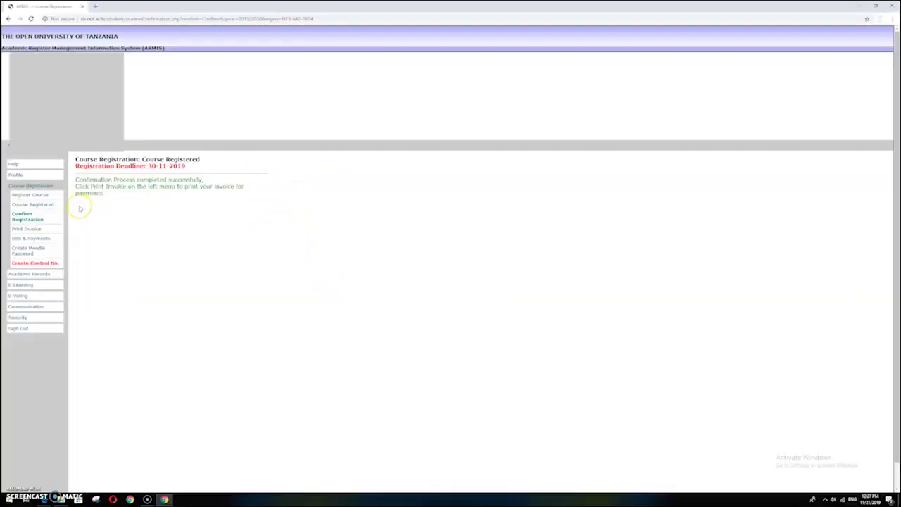
Download the course registration and annual fees invoice, view its PDF, and return to the ARMIS page
{"action": "left_click", "coordinate": [34, 231]}
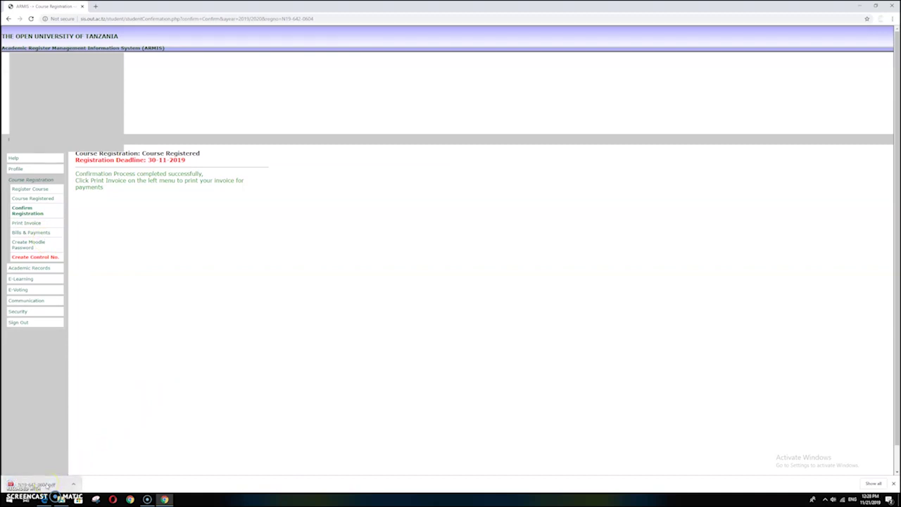
{"action": "left_click", "coordinate": [35, 486]}
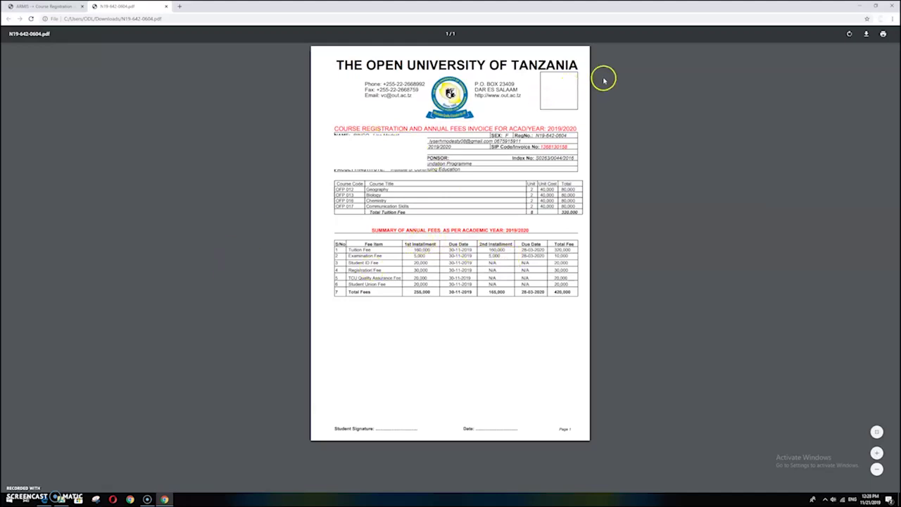
{"action": "left_click", "coordinate": [60, 7]}
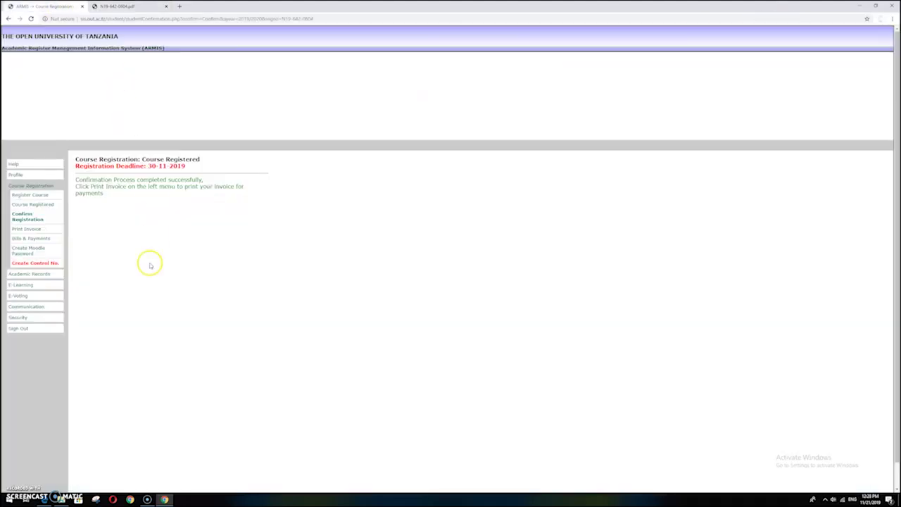
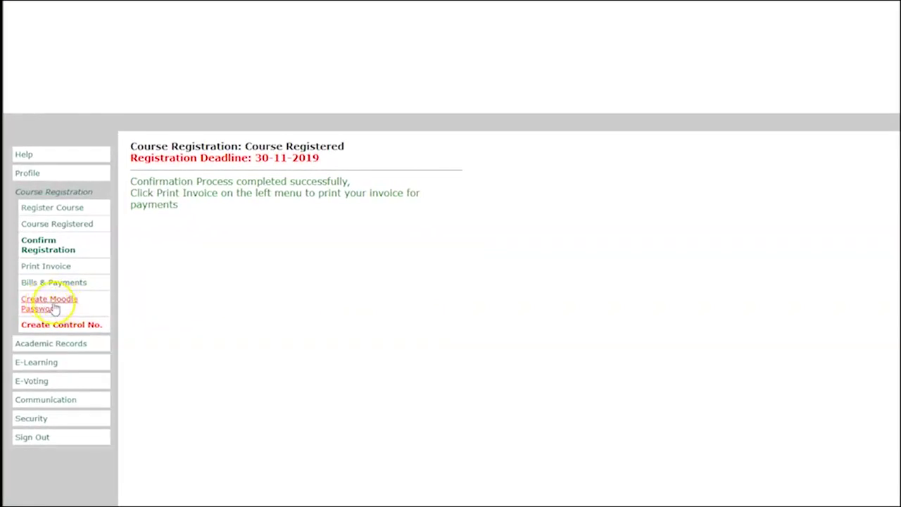
Open the Moodle password generation form and copy the SIP code from the downloaded invoice PDF
{"action": "left_click", "coordinate": [54, 306]}
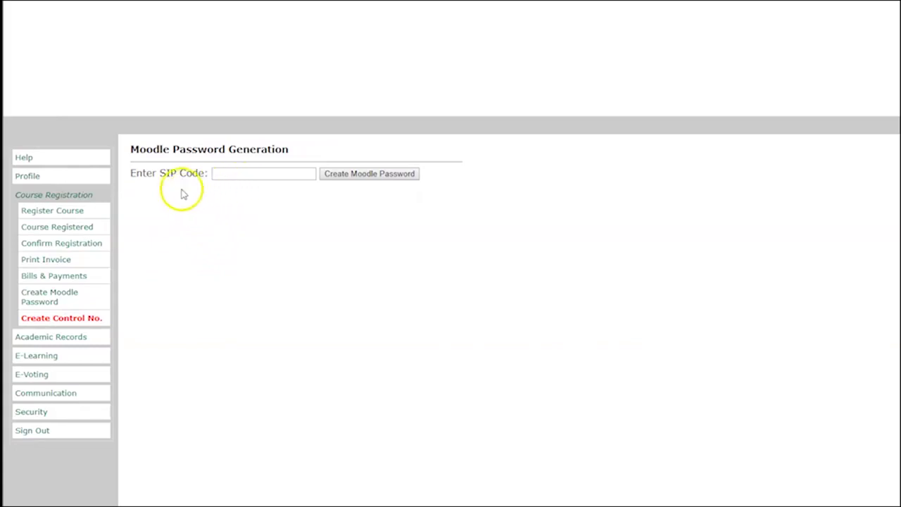
{"action": "left_click", "coordinate": [238, 176]}
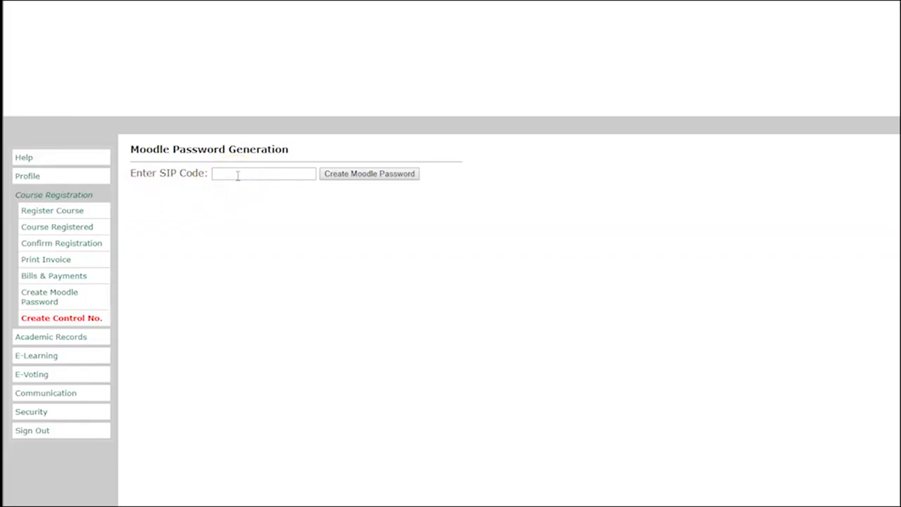
{"action": "left_click", "coordinate": [237, 176]}
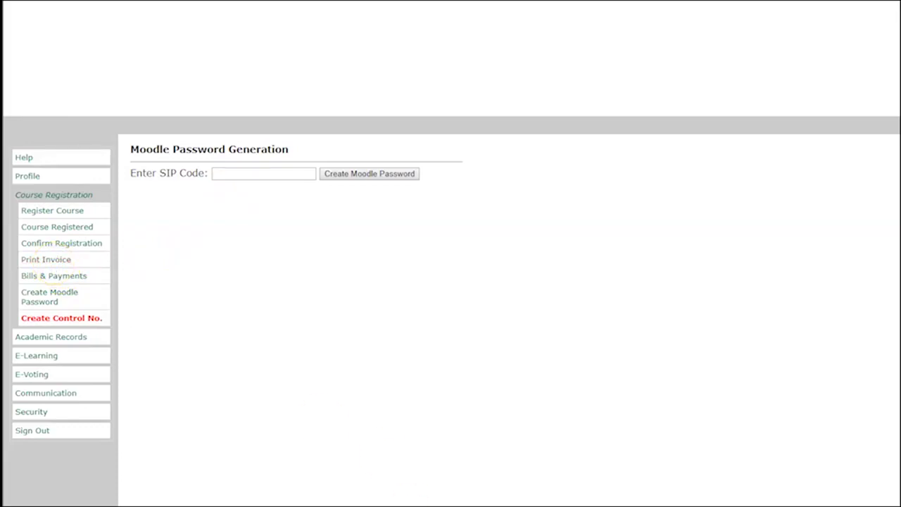
{"action": "left_click", "coordinate": [42, 488]}
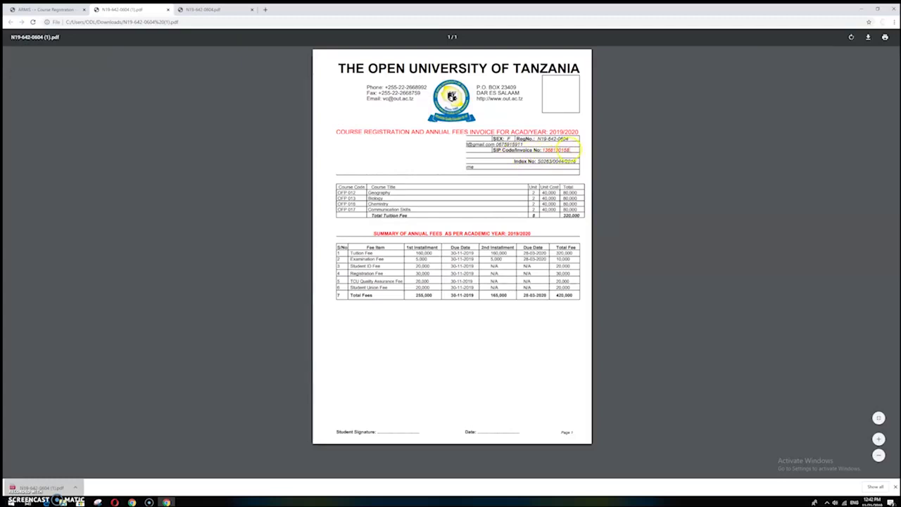
{"action": "left_click_drag", "start_coordinate": [572, 150], "coordinate": [544, 150]}
{"action": "right_click", "coordinate": [545, 150]}
{"action": "left_click", "coordinate": [555, 156]}
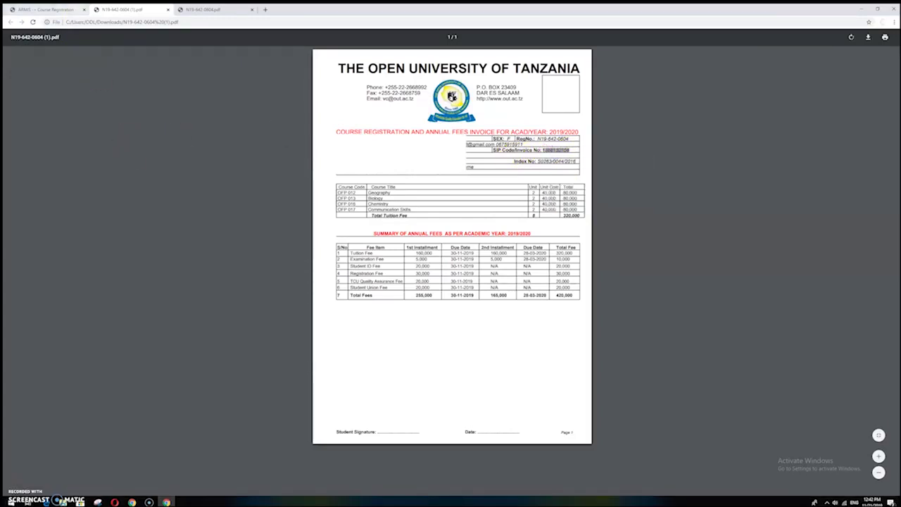
Paste the copied SIP code into the Moodle password generation form in ARMIS and create the Moodle password
{"action": "left_click", "coordinate": [75, 9]}
{"action": "left_click", "coordinate": [142, 180]}
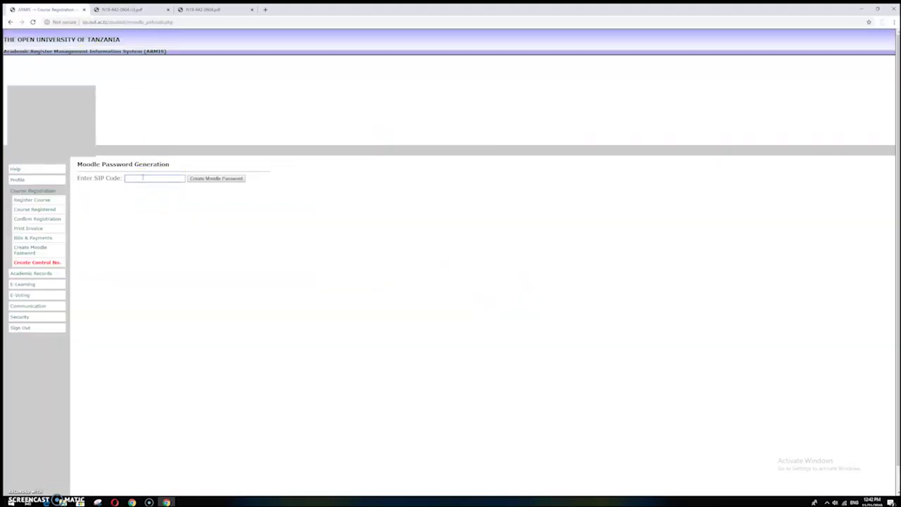
{"action": "left_click", "coordinate": [145, 179]}
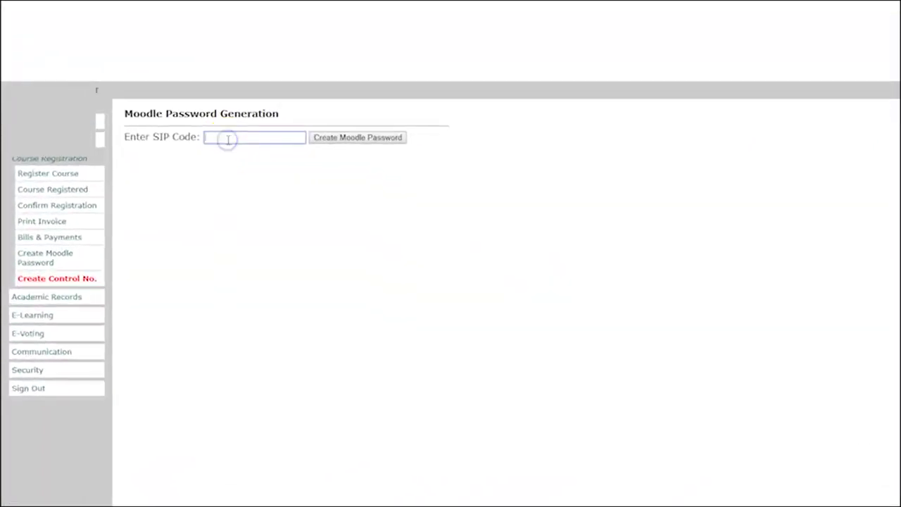
{"action": "right_click", "coordinate": [228, 139]}
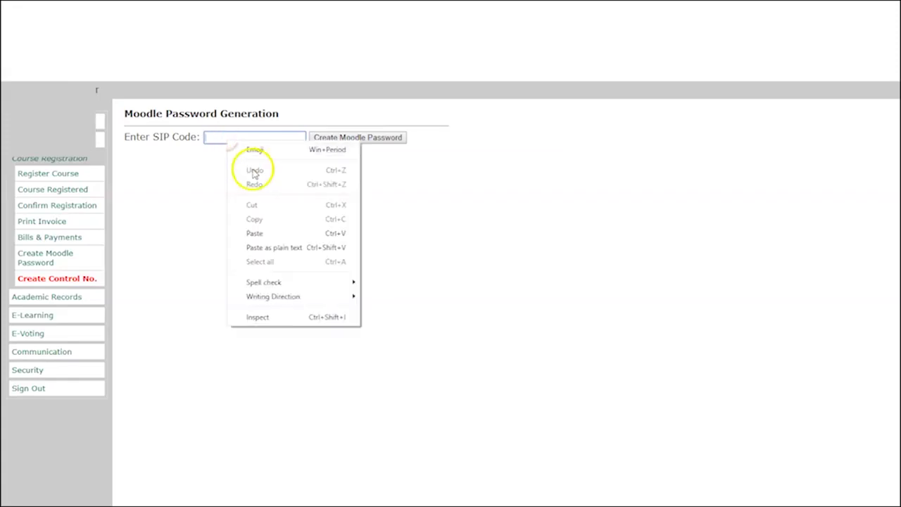
{"action": "left_click", "coordinate": [256, 235]}
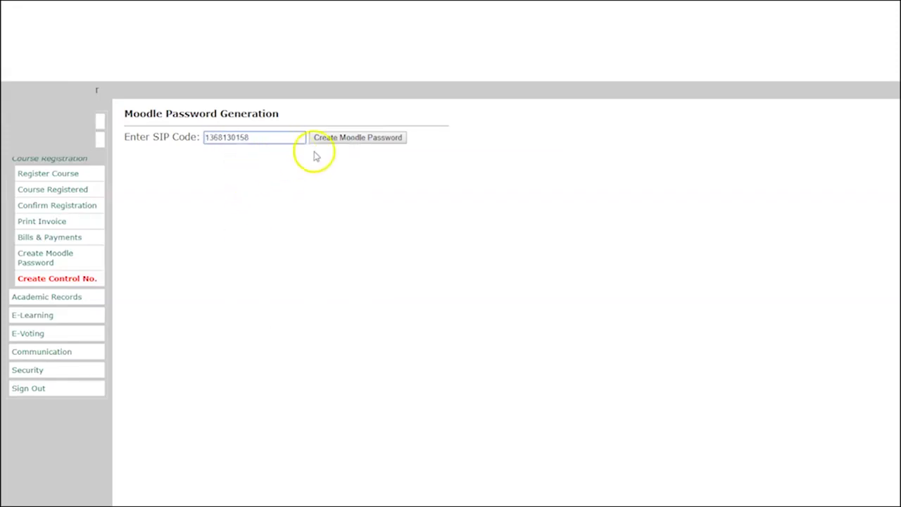
{"action": "left_click", "coordinate": [364, 141]}
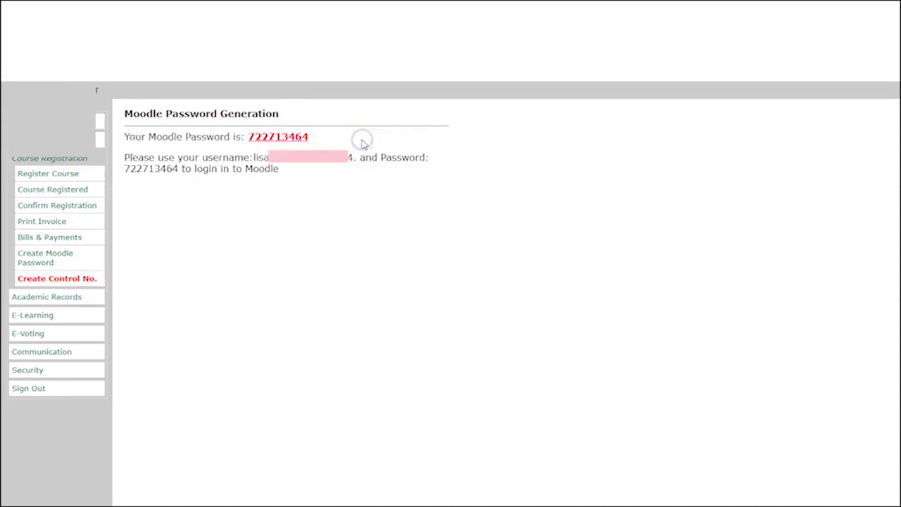